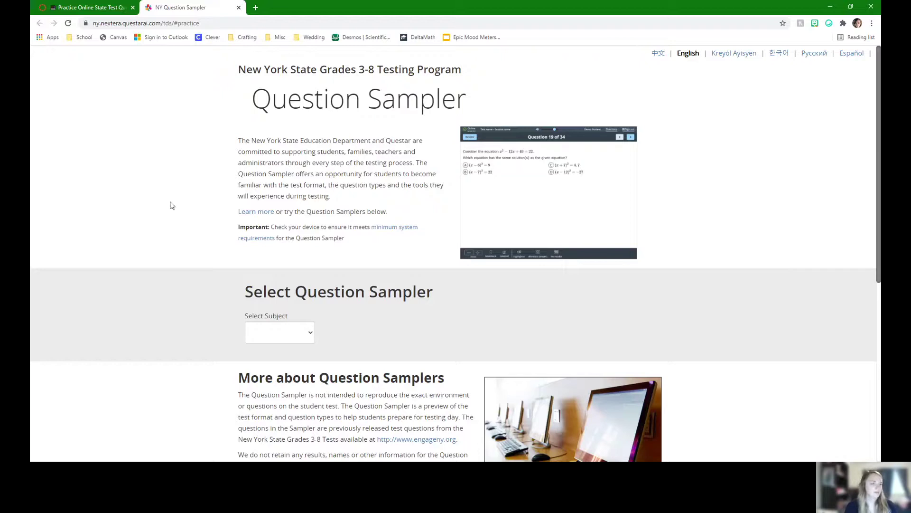
Choose the Math, Grade 7, Sampler 1 question sampler in English and launch it online without any accommodations
key("ctrl+plus")
key("ctrl+plus")
key("ctrl+plus")
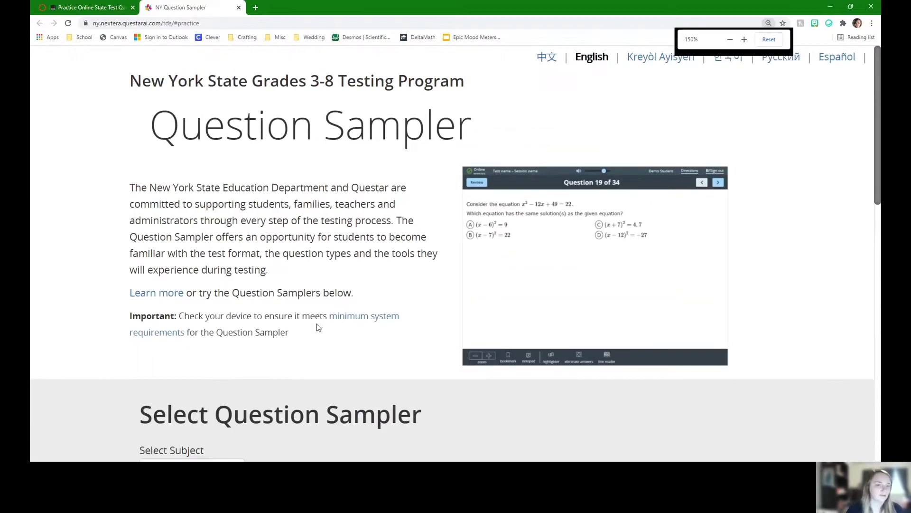
scroll(262, 332, "down", 2)
scroll(262, 334, "down", 1)
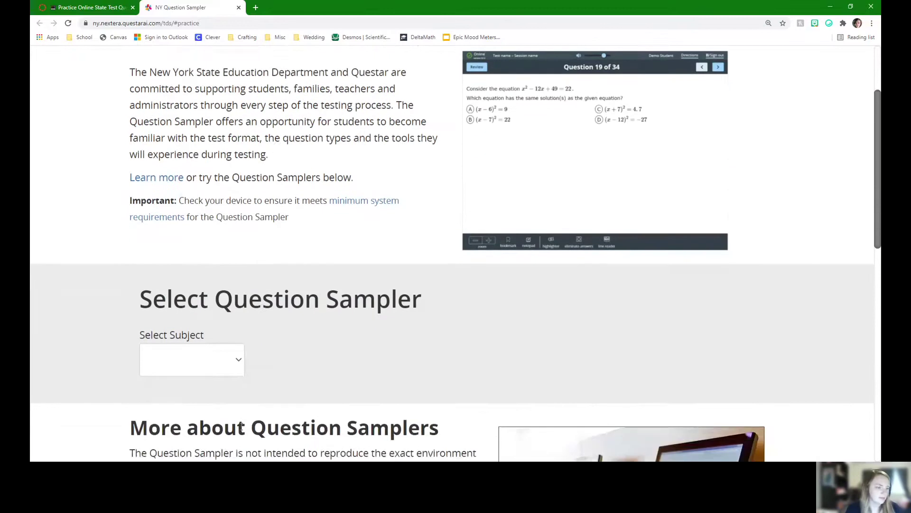
scroll(269, 335, "down", 1)
scroll(263, 328, "down", 1)
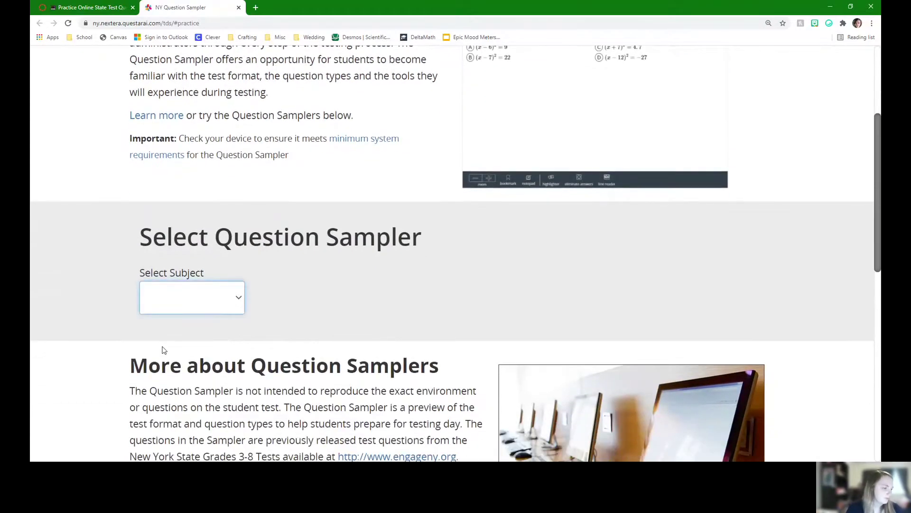
left_click(162, 350)
left_click(344, 309)
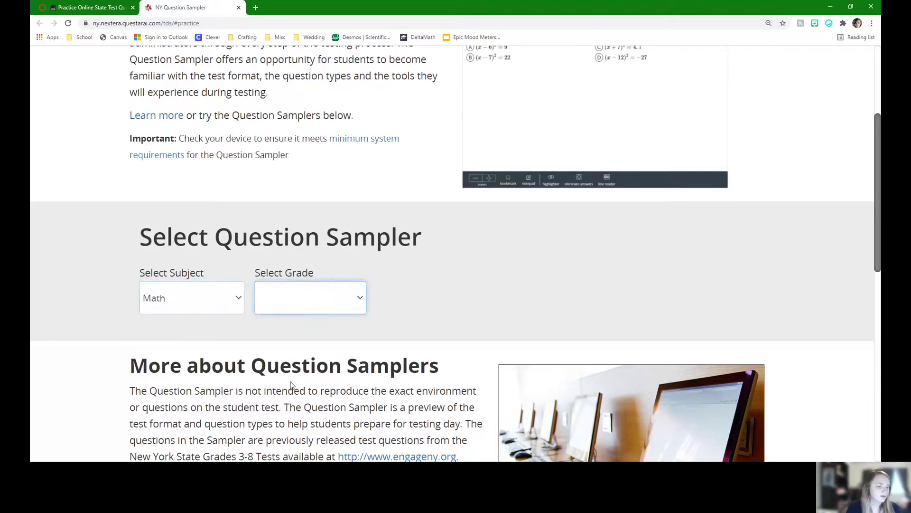
left_click(291, 384)
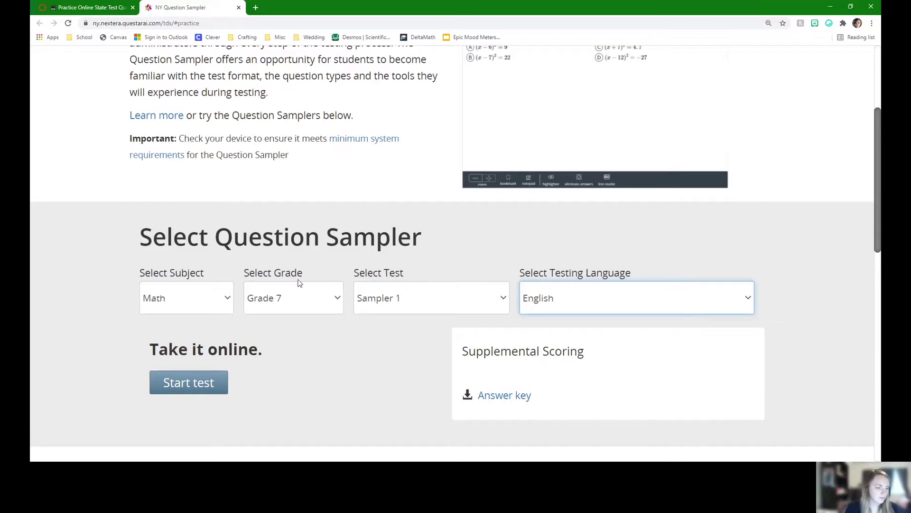
left_click(195, 383)
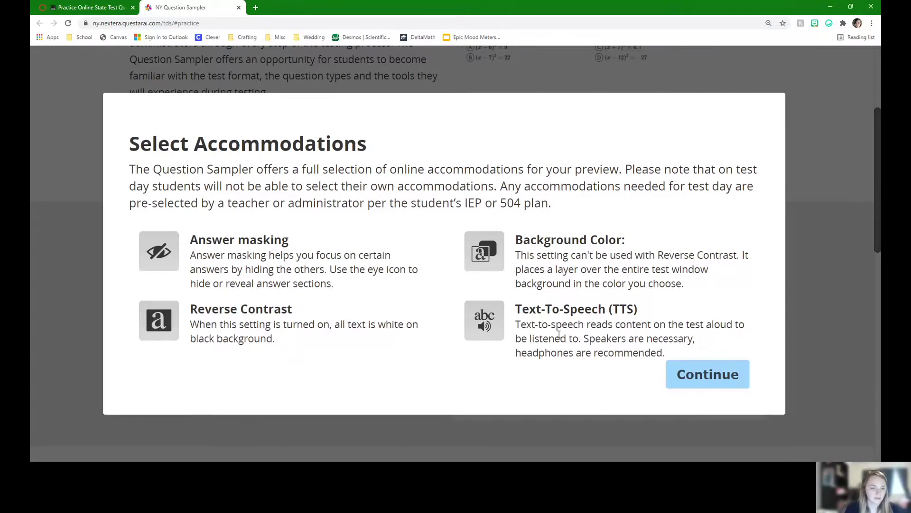
left_click(684, 375)
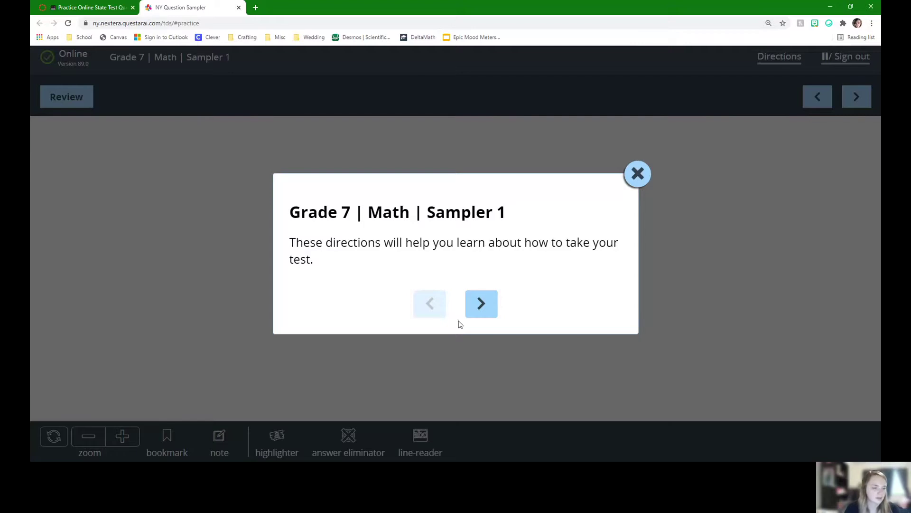
Page through the directions on the information area, navigation, split screen controls and test tools, and start the test
left_click(489, 306)
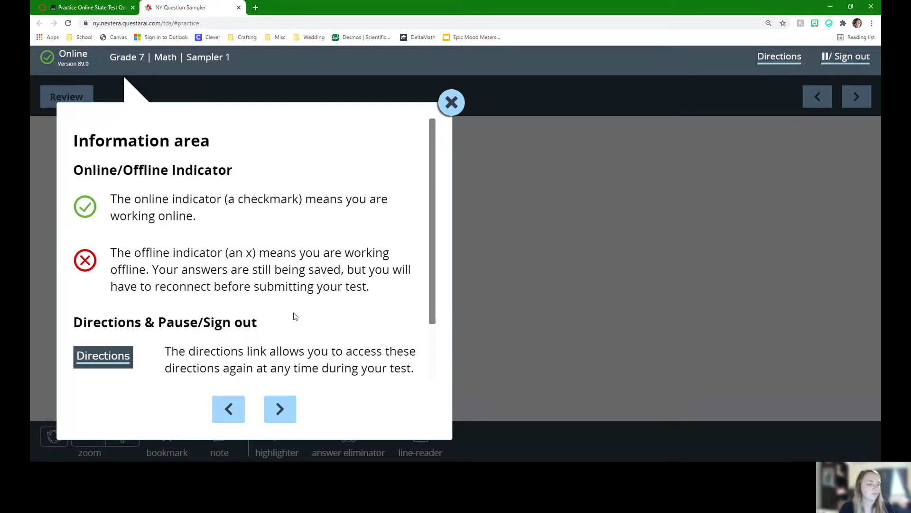
scroll(311, 330, "down", 2)
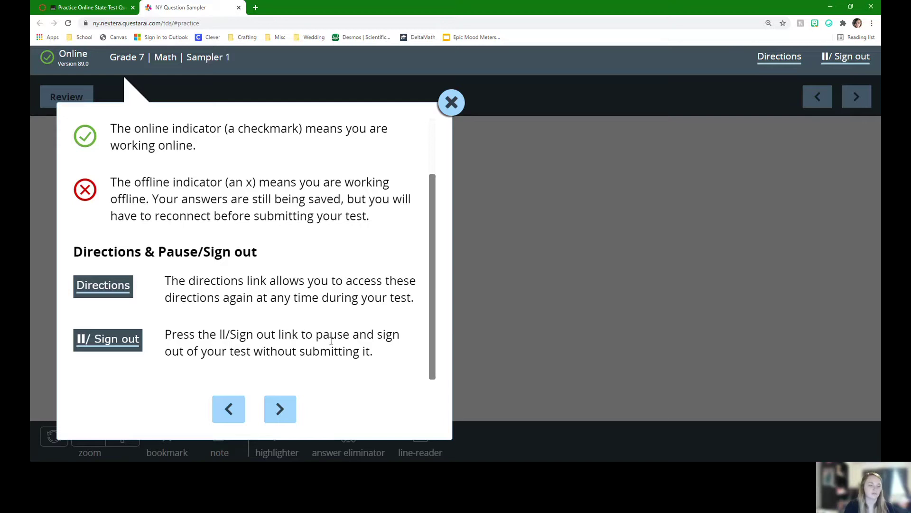
left_click(292, 416)
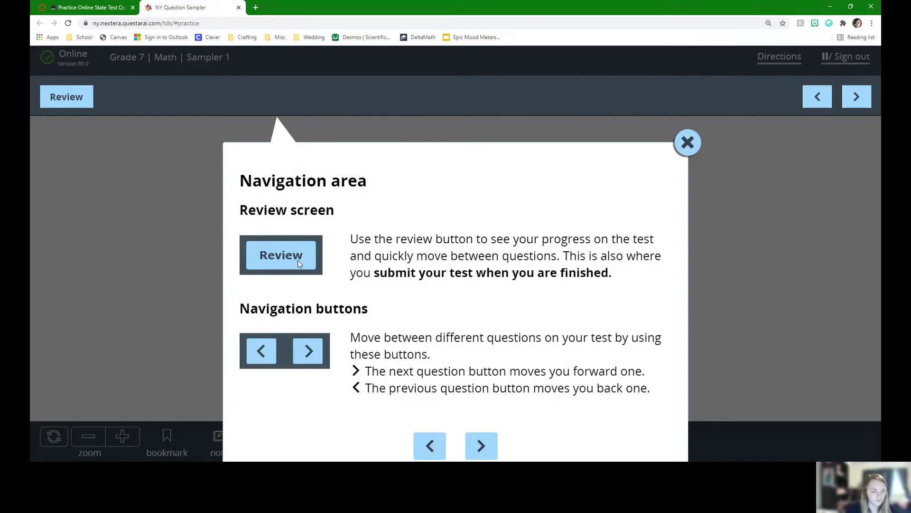
left_click(488, 449)
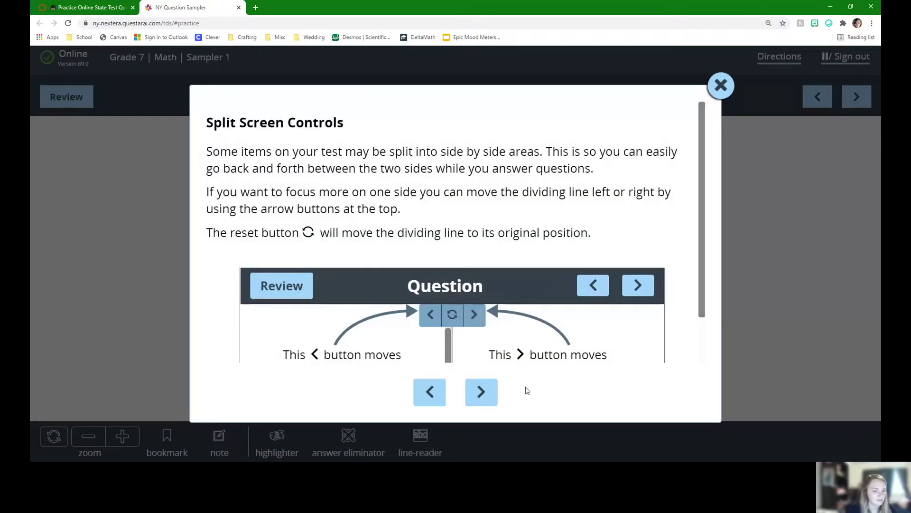
scroll(534, 350, "down", 1)
scroll(484, 288, "down", 3)
scroll(485, 361, "up", 4)
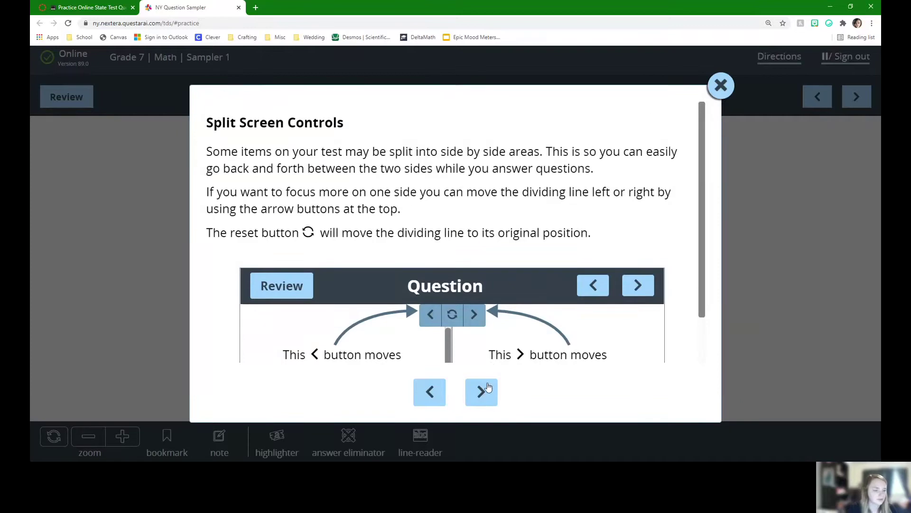
left_click(487, 385)
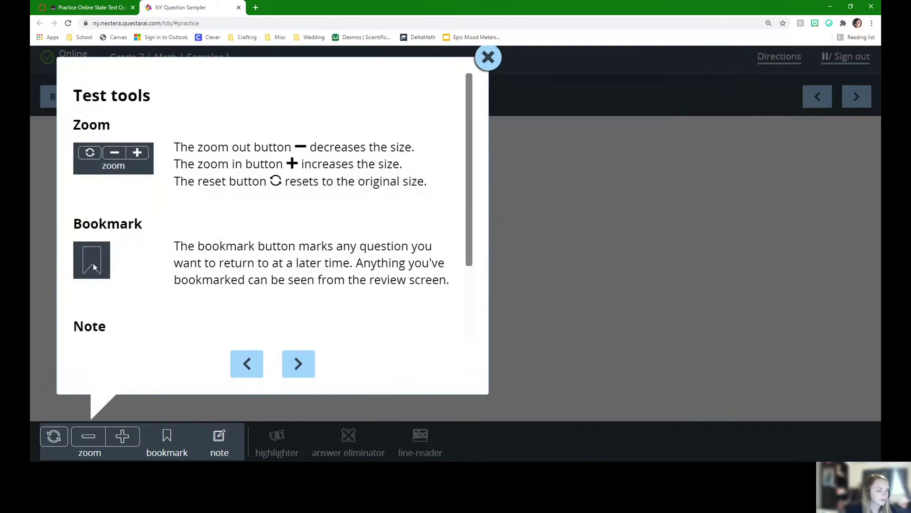
scroll(346, 292, "down", 2)
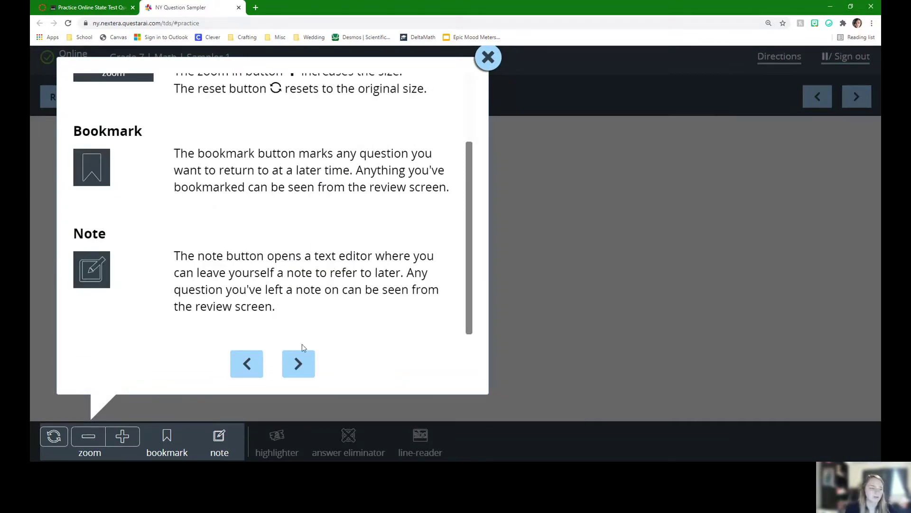
left_click(299, 364)
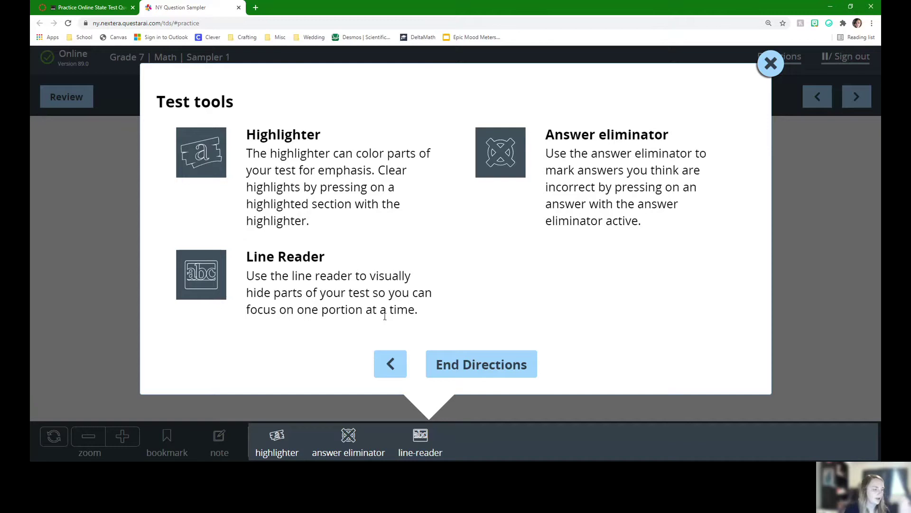
left_click(493, 372)
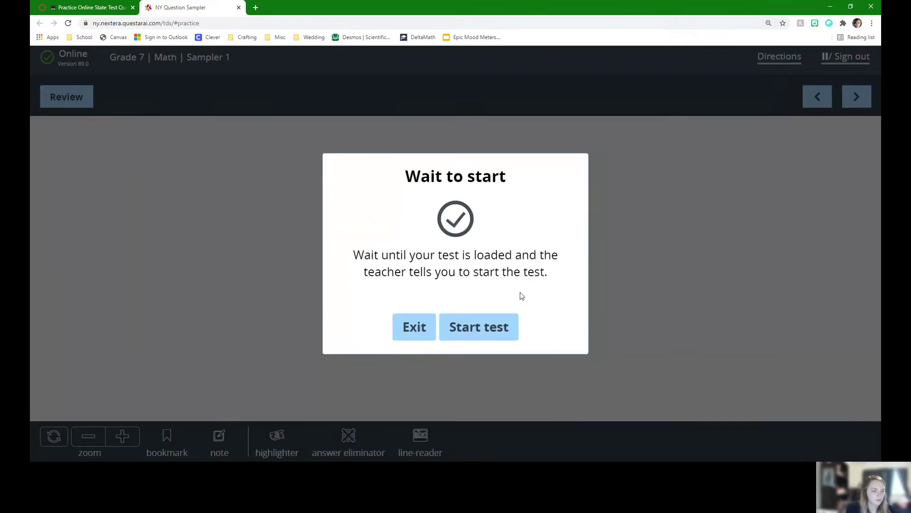
left_click(479, 335)
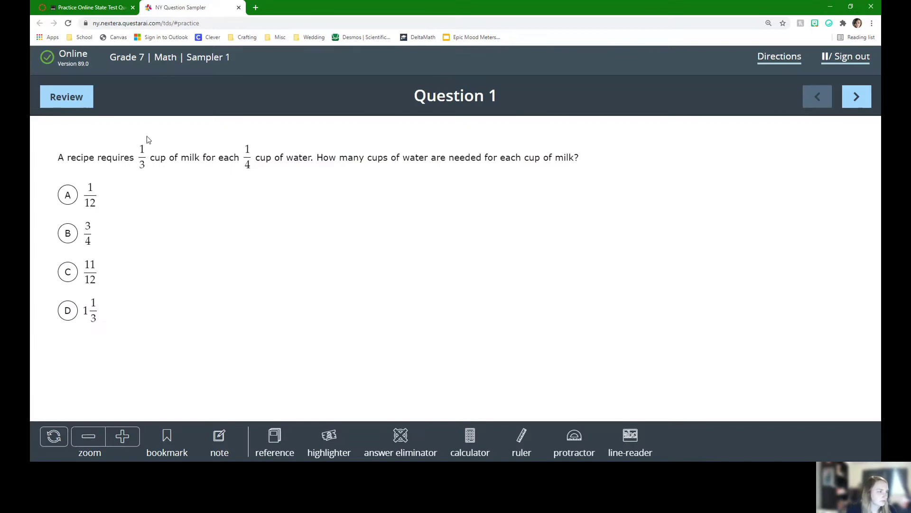
Select answer B (3/4) for Question 1 and cross out answer C (11/12) with the answer eliminator
left_click(94, 202)
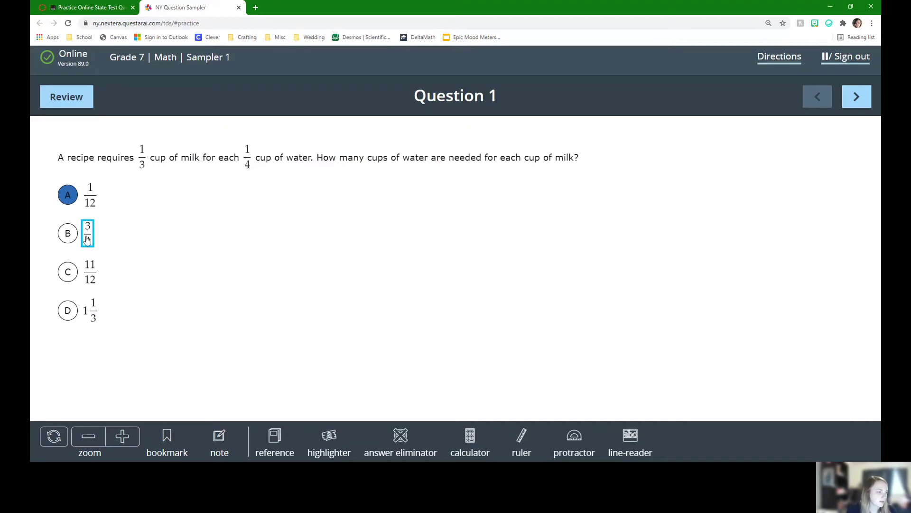
left_click(87, 240)
left_click(89, 272)
left_click(88, 233)
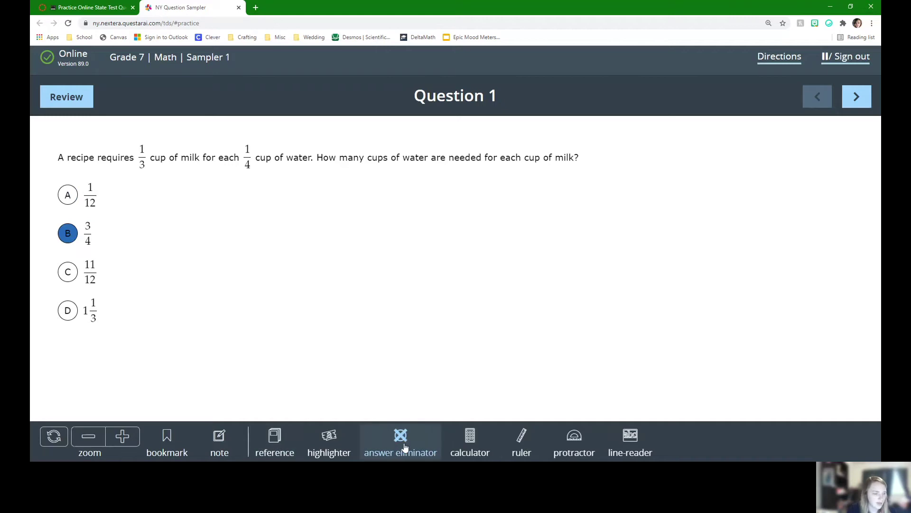
left_click(405, 445)
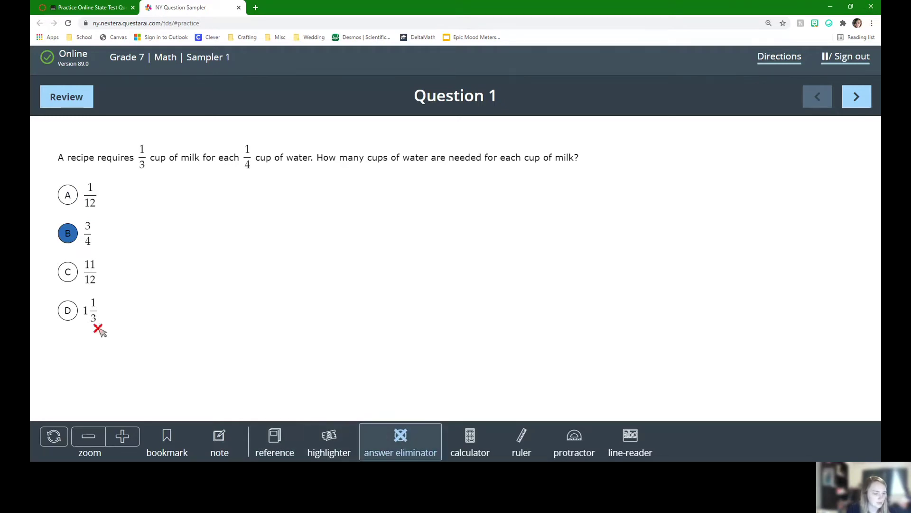
left_click(68, 275)
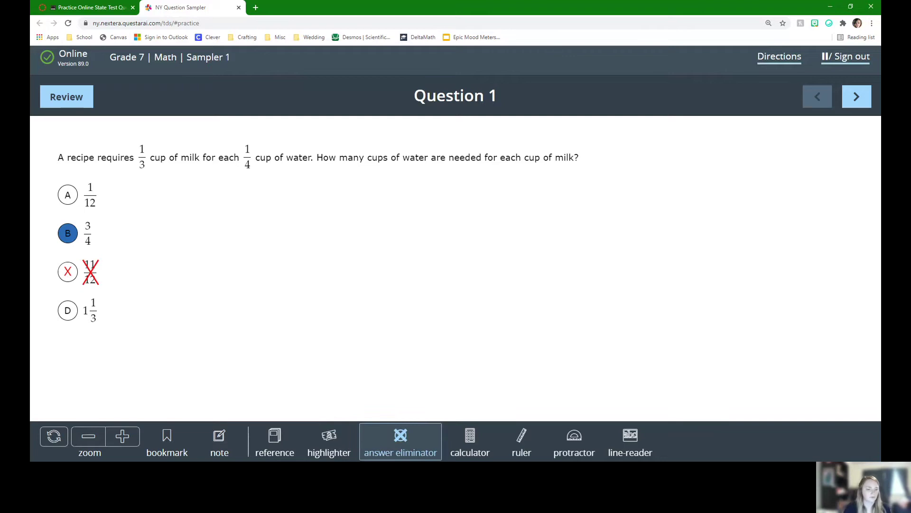
Highlight 1/3, 1/4 and "How many cups of water are needed for each cup of milk" in the question text
left_click(329, 439)
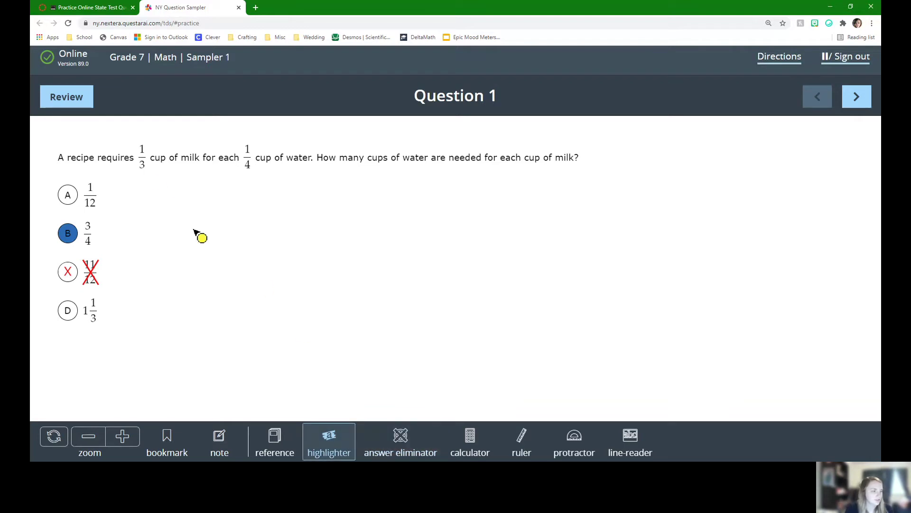
left_click_drag(143, 159, 159, 162)
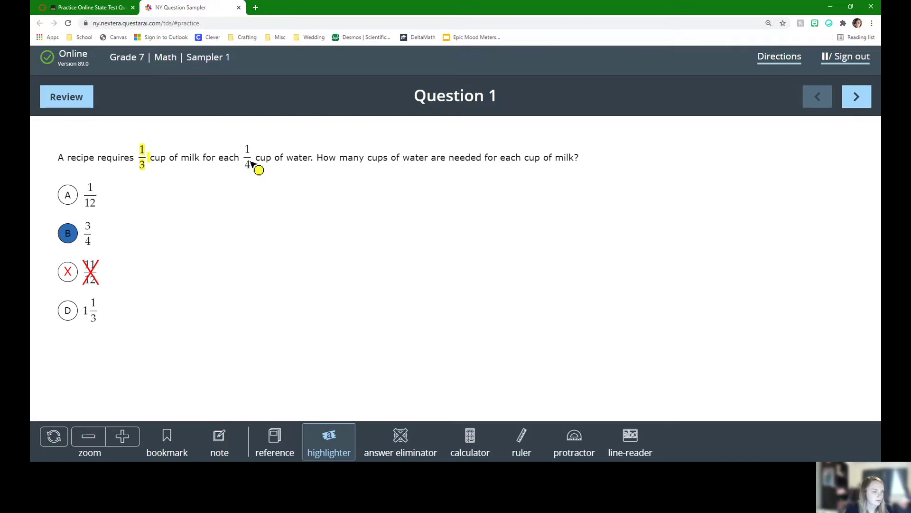
left_click_drag(257, 166, 261, 159)
mouse_move(318, 161)
left_mouse_down()
mouse_move(576, 176)
mouse_move(579, 167)
left_mouse_up()
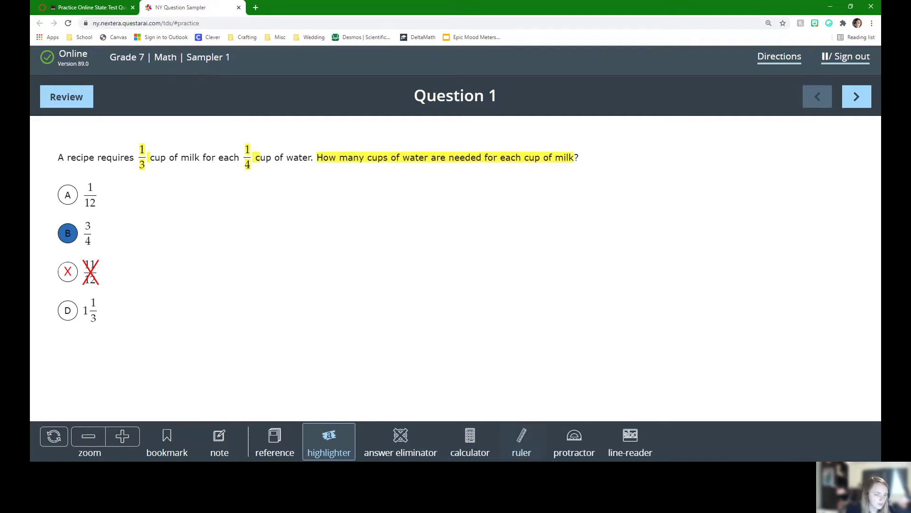
Try out the ruler and protractor by placing them side by side below the question, and close both
left_click(516, 447)
left_click_drag(73, 185, 212, 281)
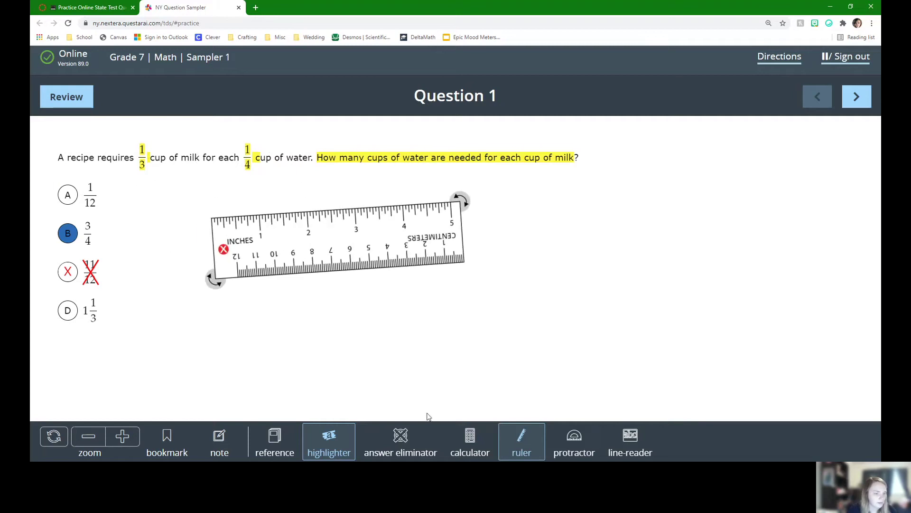
left_click(564, 442)
left_click_drag(275, 206, 702, 263)
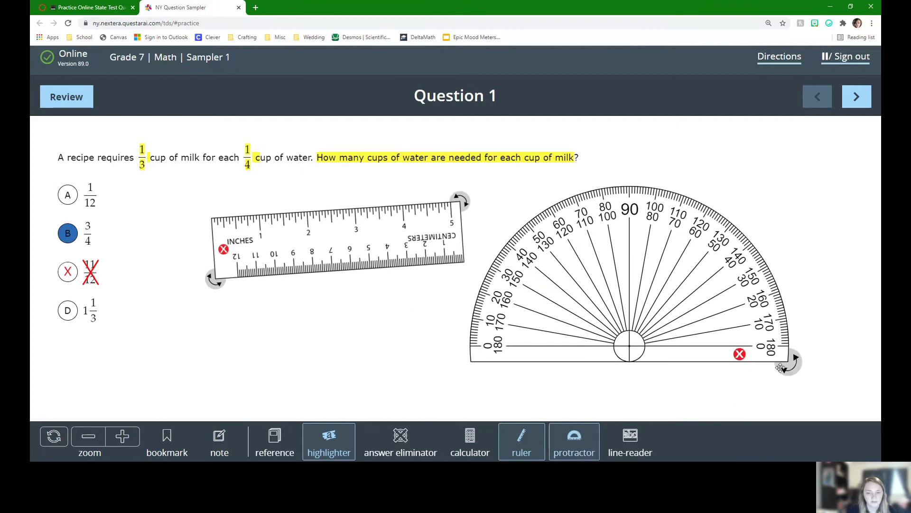
left_click(740, 355)
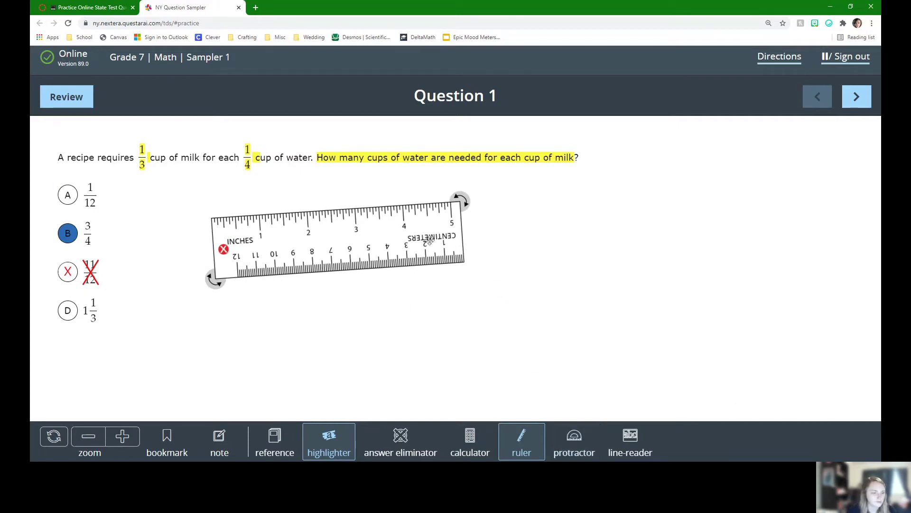
left_click(224, 250)
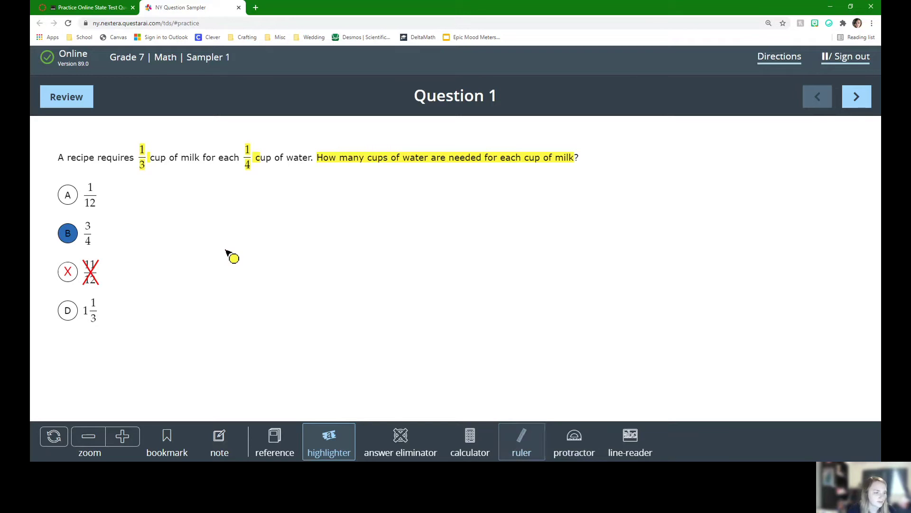
Try out the line-reader by moving and resizing it over the question area, and turn it off
left_click(639, 451)
left_click_drag(250, 191, 265, 417)
left_click_drag(269, 377, 444, 332)
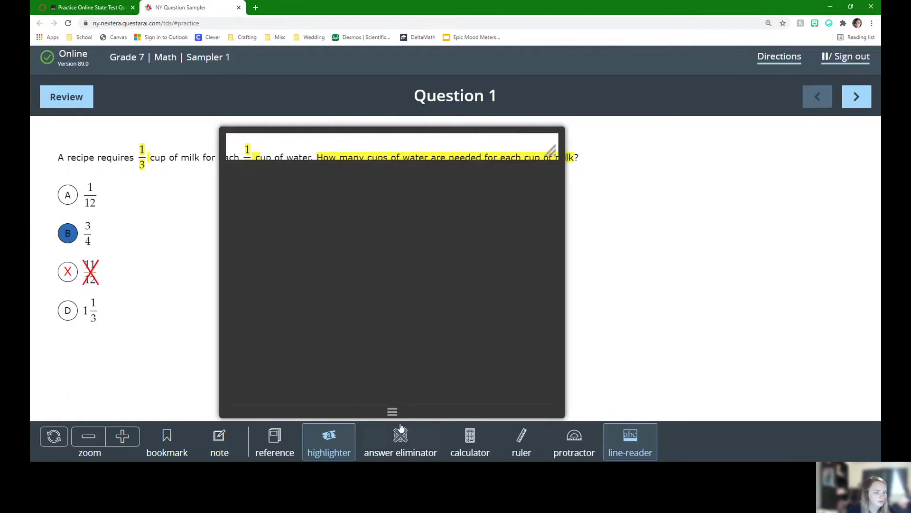
left_click_drag(392, 412, 714, 307)
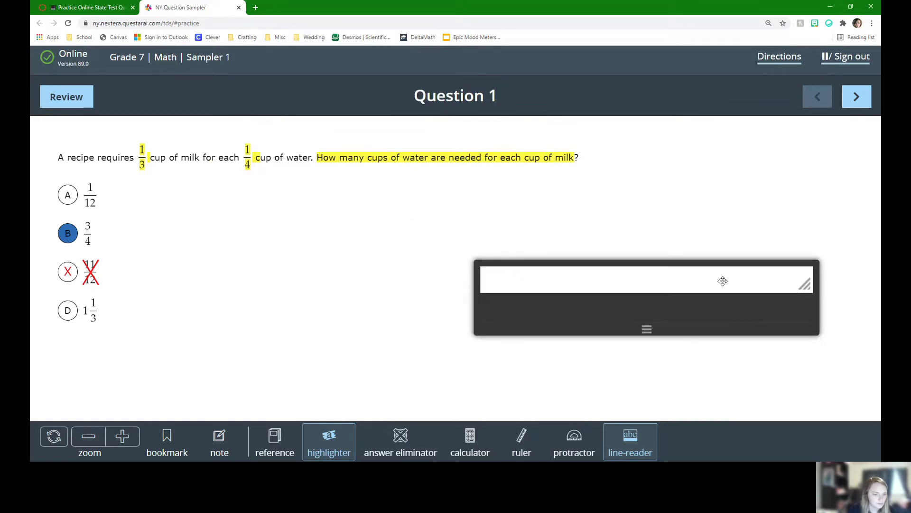
left_click(630, 439)
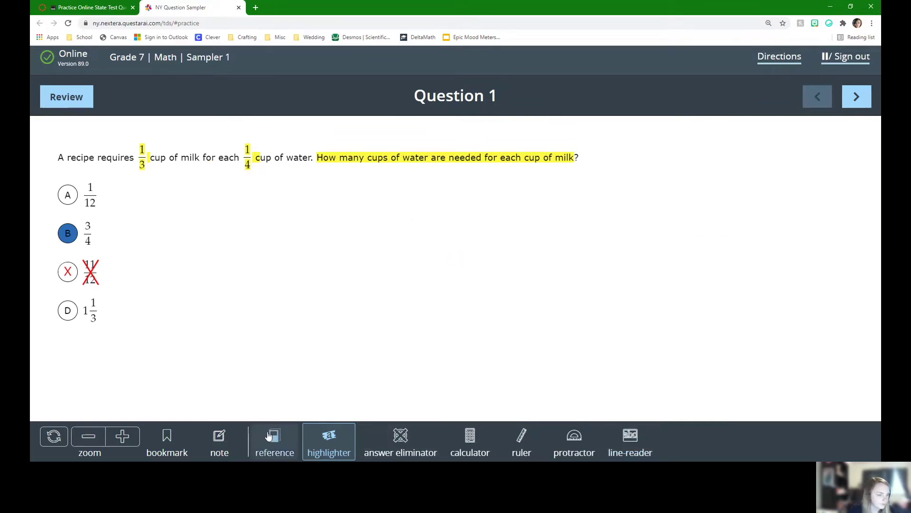
Add the note "PER" to Question 1 and bookmark the question
left_click(220, 439)
left_click(159, 225)
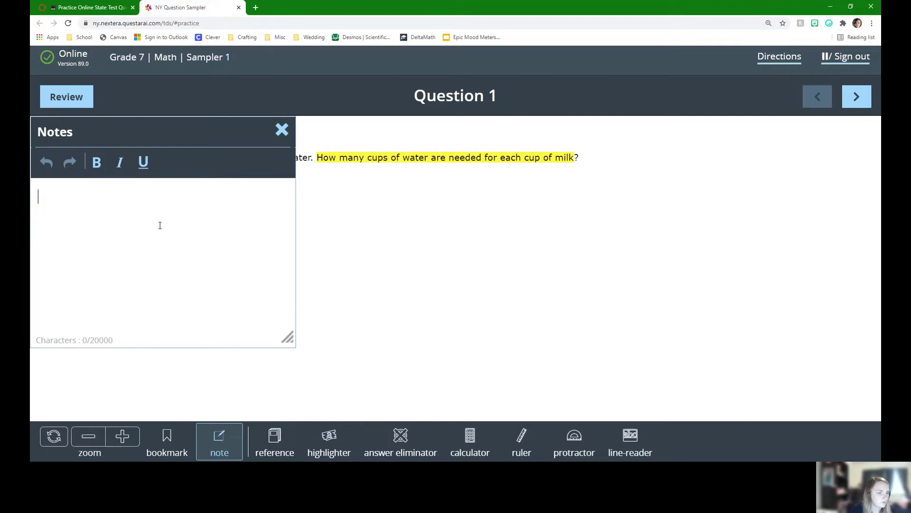
type("PER")
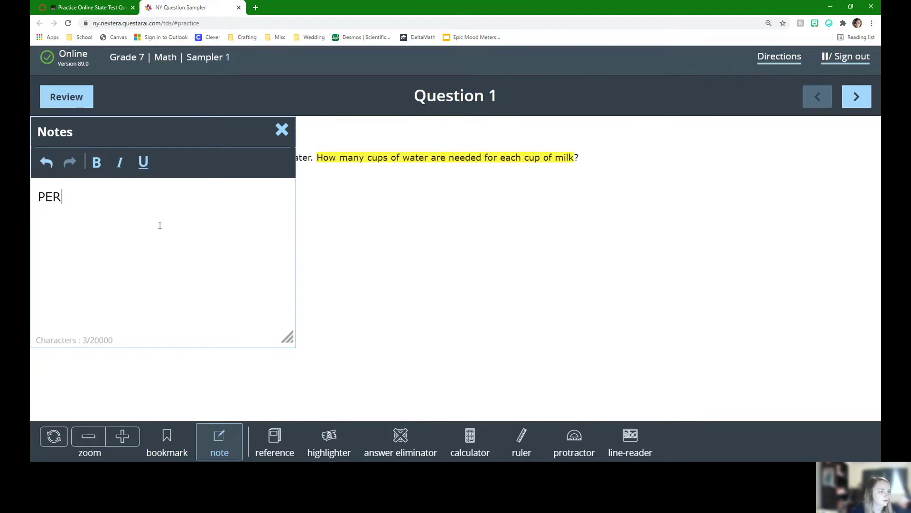
left_click(282, 131)
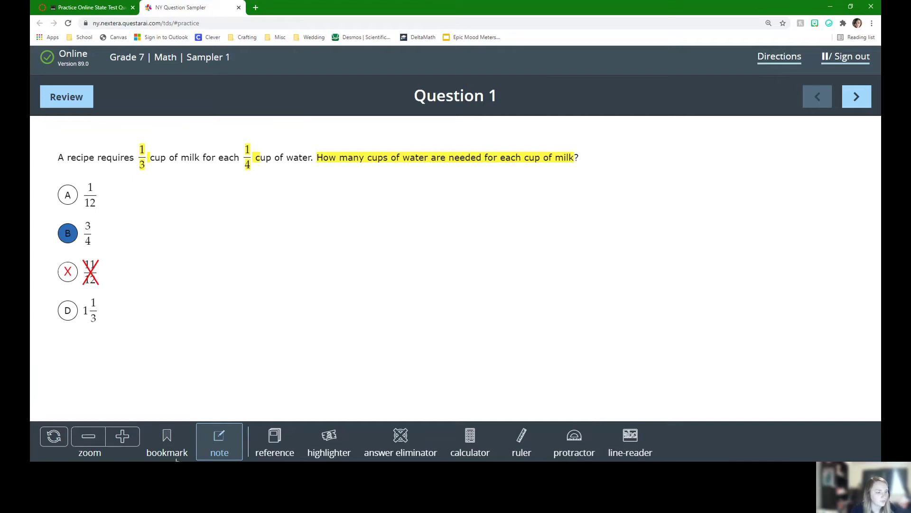
left_click(167, 436)
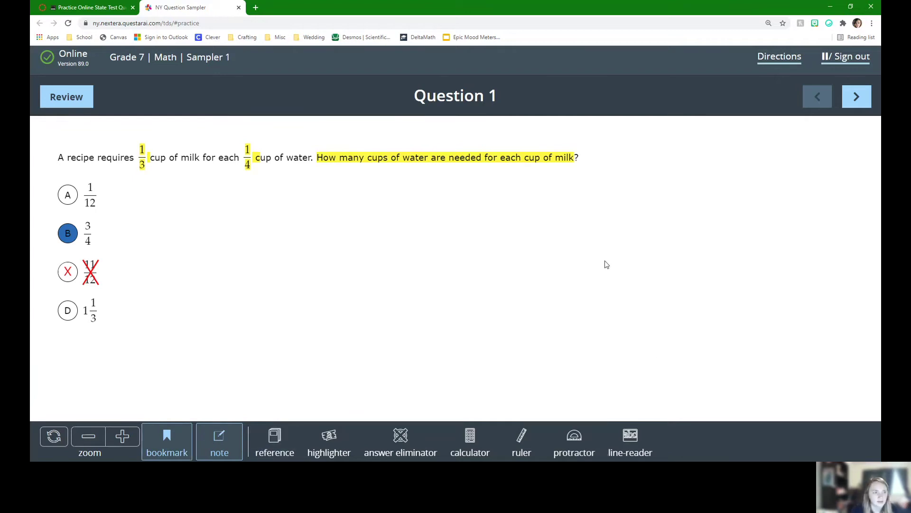
View the test's review overview and close it, and try zooming Question 1 in and back out
left_click(82, 100)
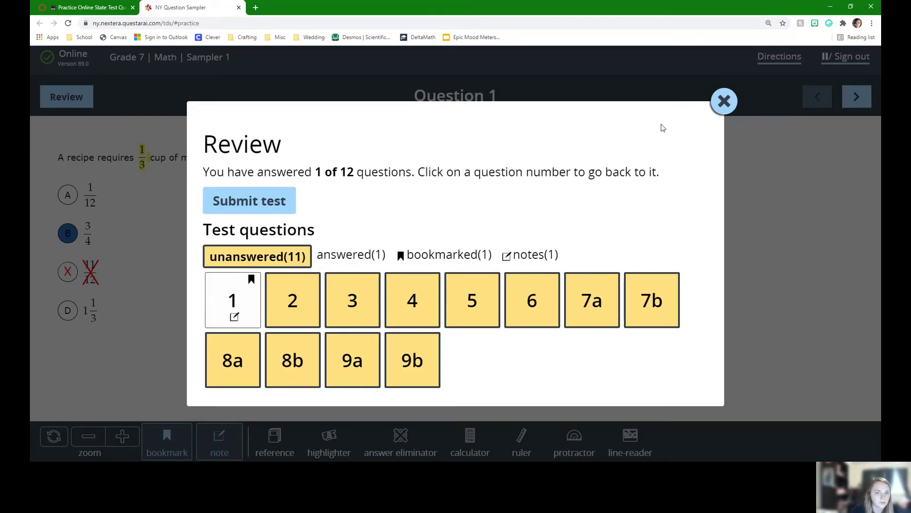
left_click(725, 102)
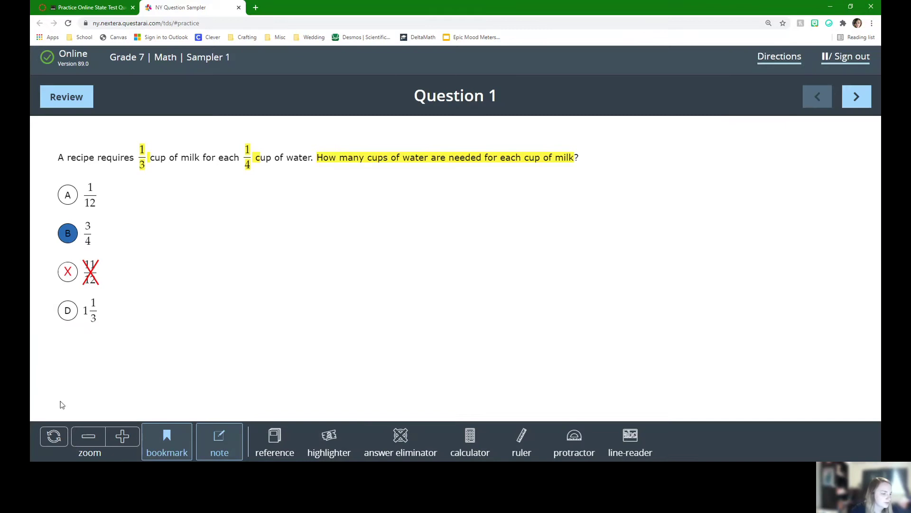
left_click(122, 437)
left_click(88, 437)
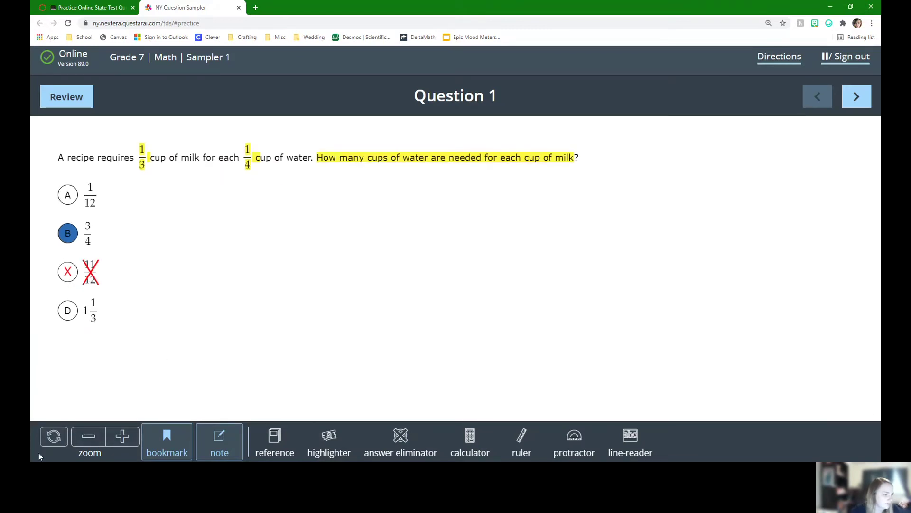
Advance through the questions to Question 3, and jump to Question 6 from the review overview
left_click(857, 106)
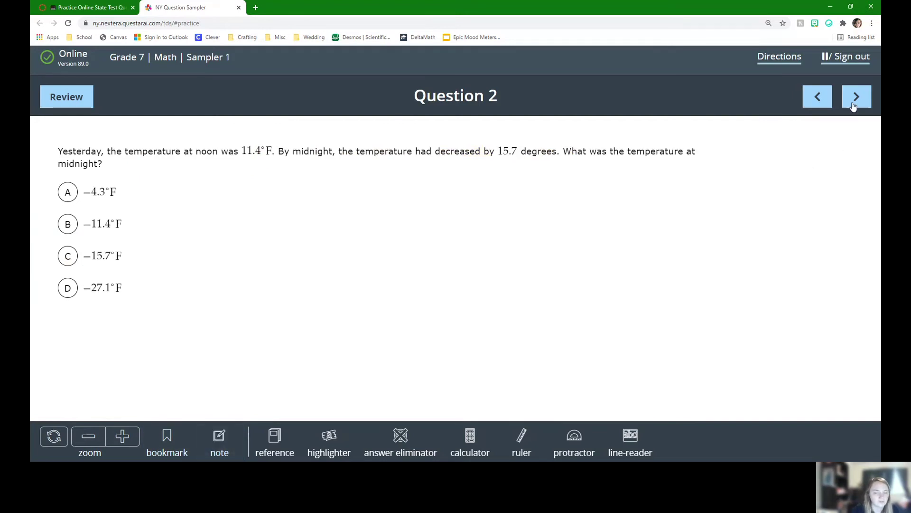
left_click(853, 104)
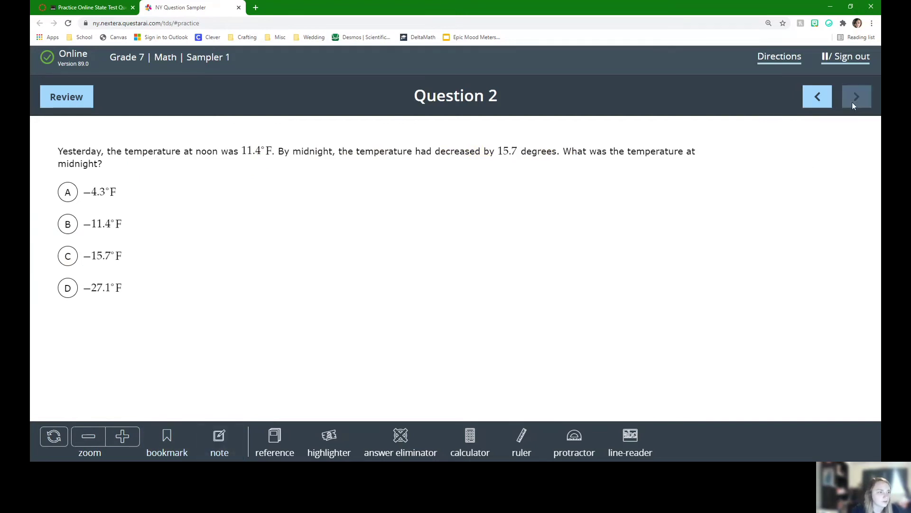
left_click(66, 96)
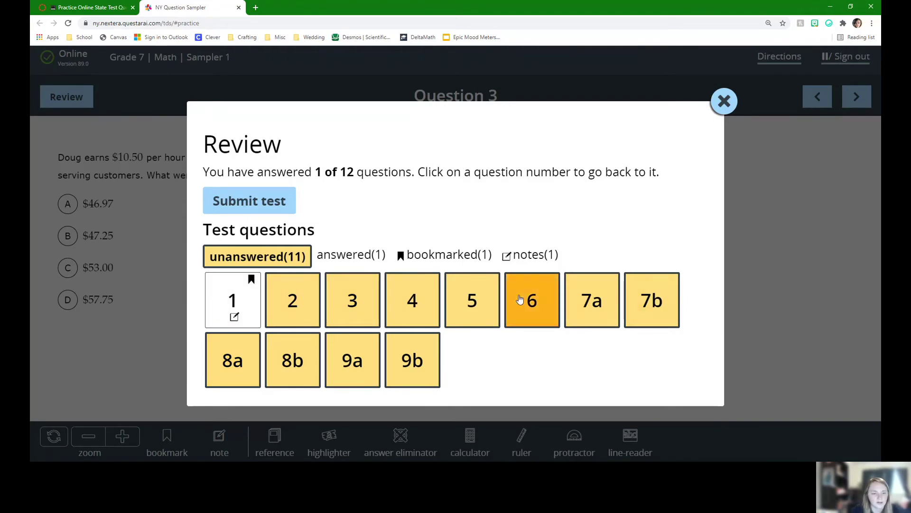
left_click(520, 299)
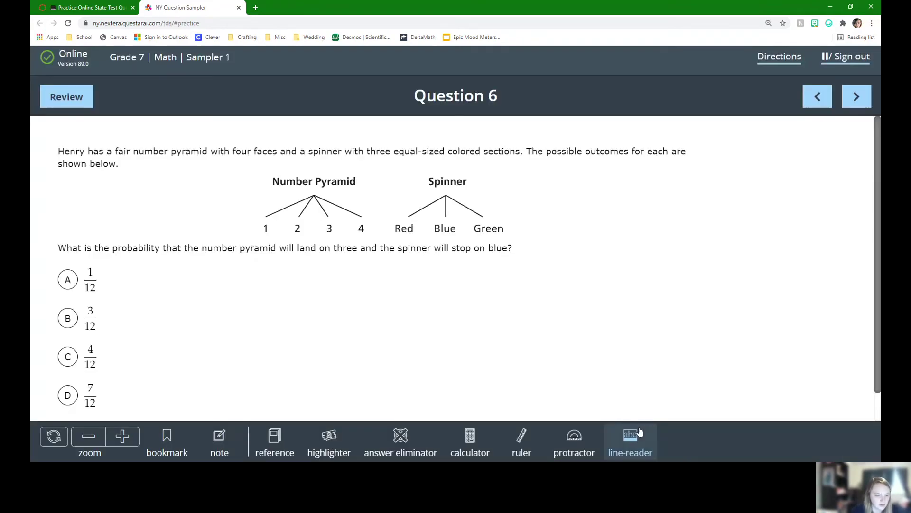
Open the calculator on Question 6 and move it to the middle of the page, clear of the answer choices
left_click(472, 439)
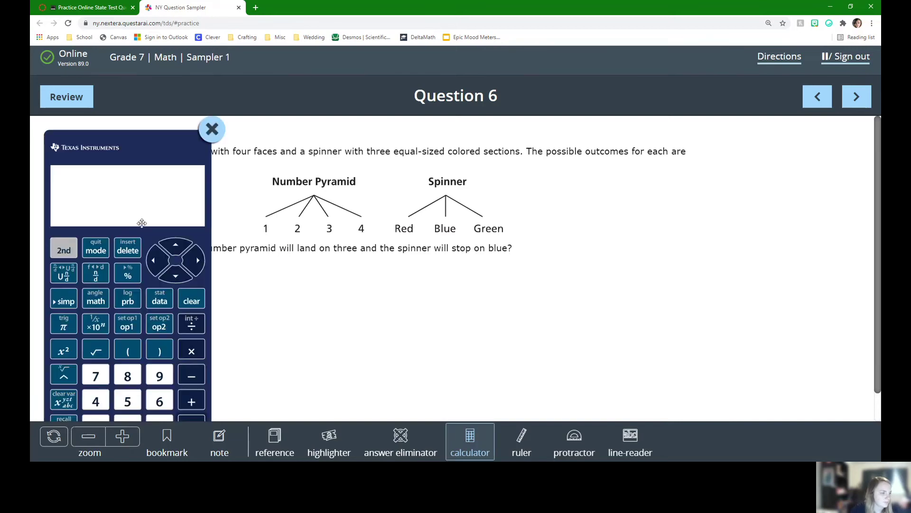
left_click_drag(138, 225, 532, 228)
scroll(549, 355, "down", 1)
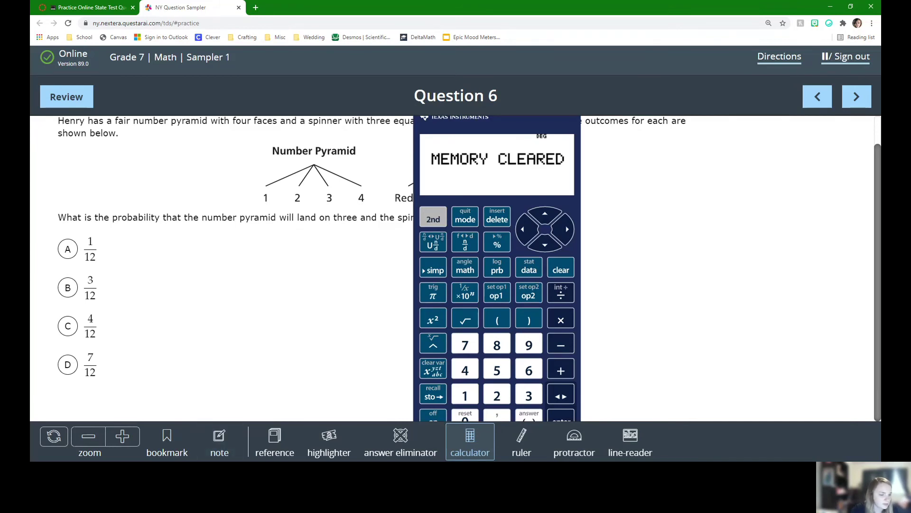
Look through the Grade 7 Mathematics Reference Sheet from the conversions to the General Prisms formula, and close it
left_click(276, 437)
scroll(239, 238, "down", 5)
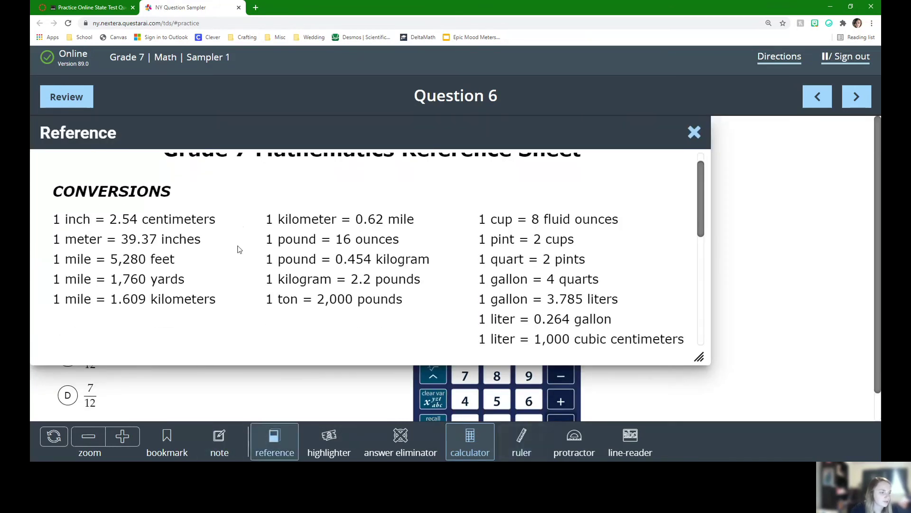
scroll(256, 255, "down", 2)
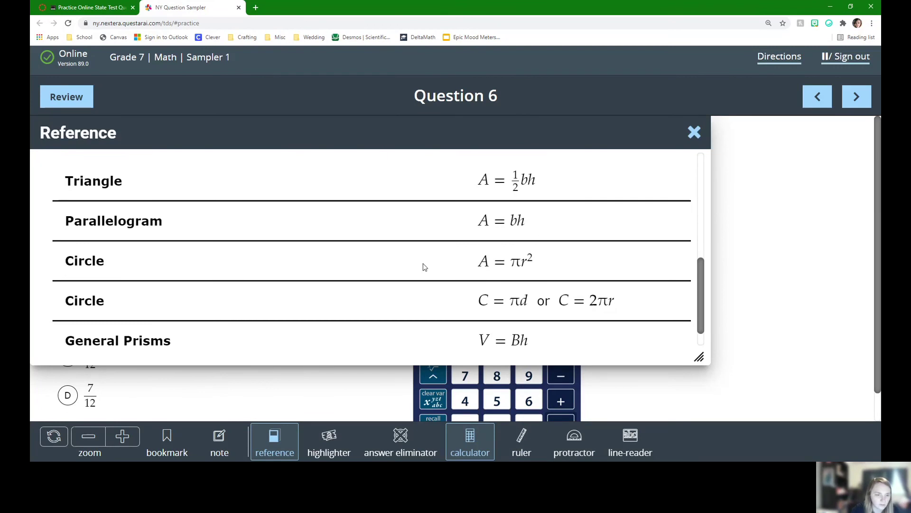
scroll(465, 267, "down", 1)
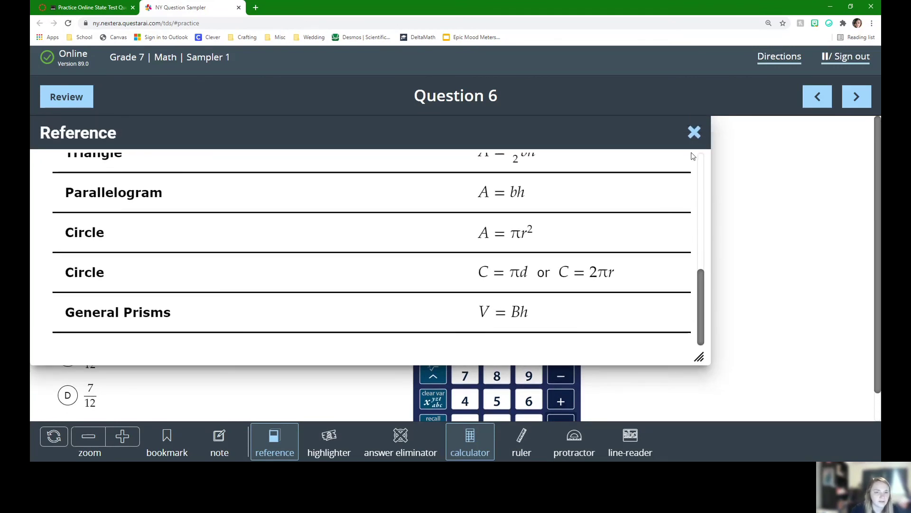
left_click(694, 133)
Go back one question at a time from Question 6 to Question 1
left_click(820, 97)
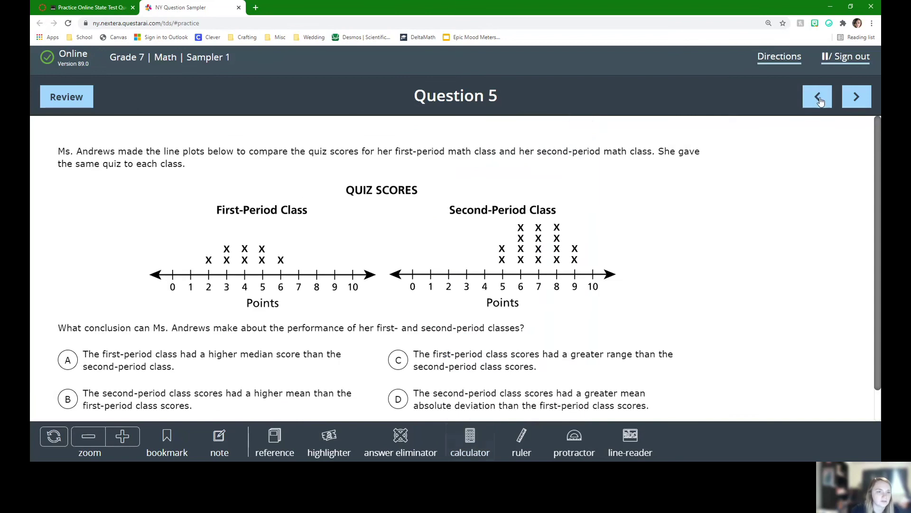
left_click(818, 98)
left_click(820, 99)
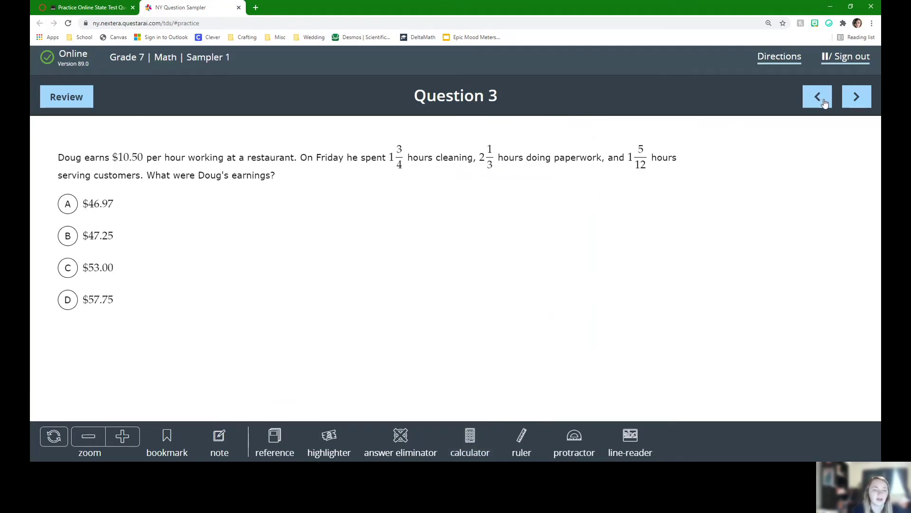
left_click(821, 104)
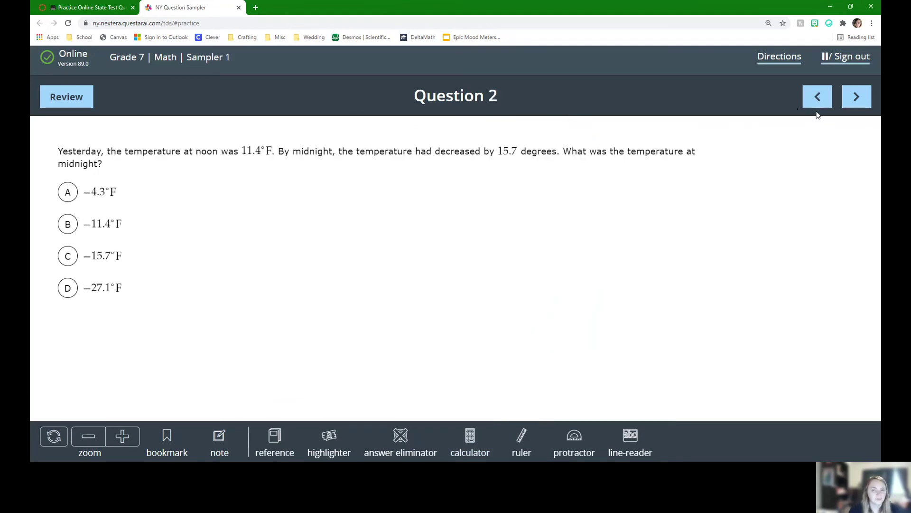
left_click(817, 100)
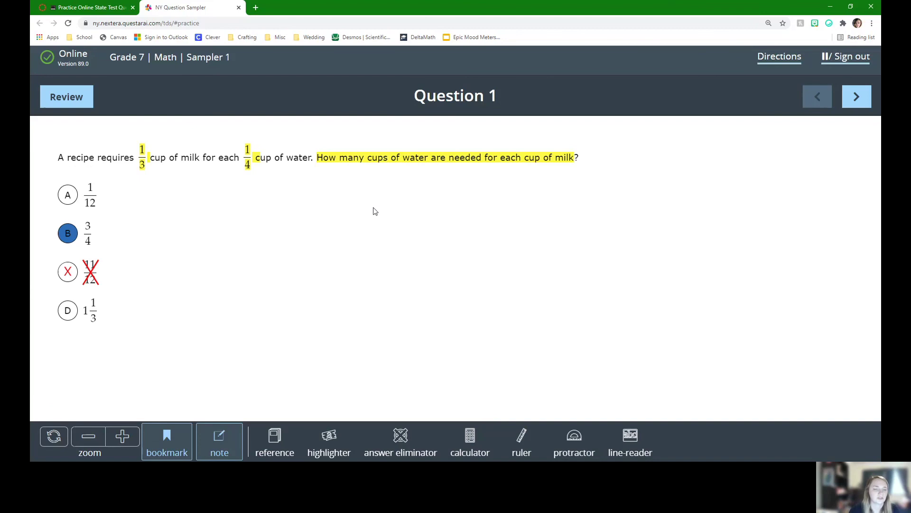